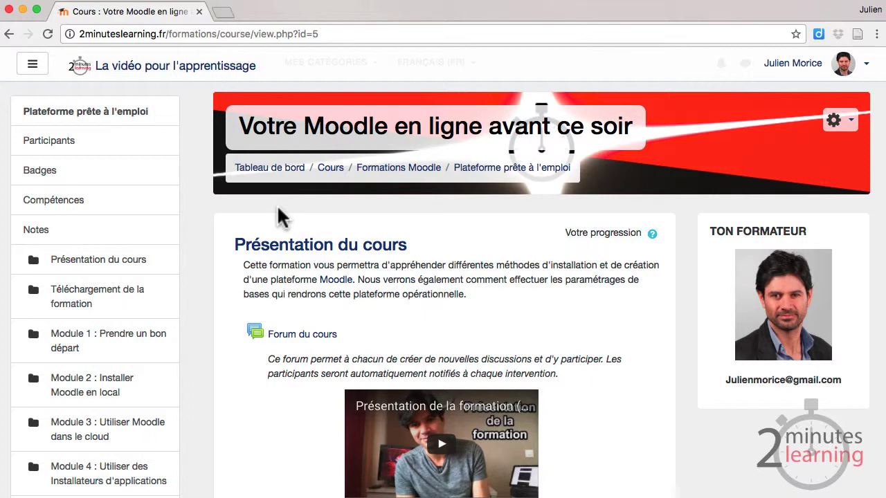
Turn on editing mode for the course "Votre Moodle en ligne avant ce soir"
scroll(276, 211, "down", 8)
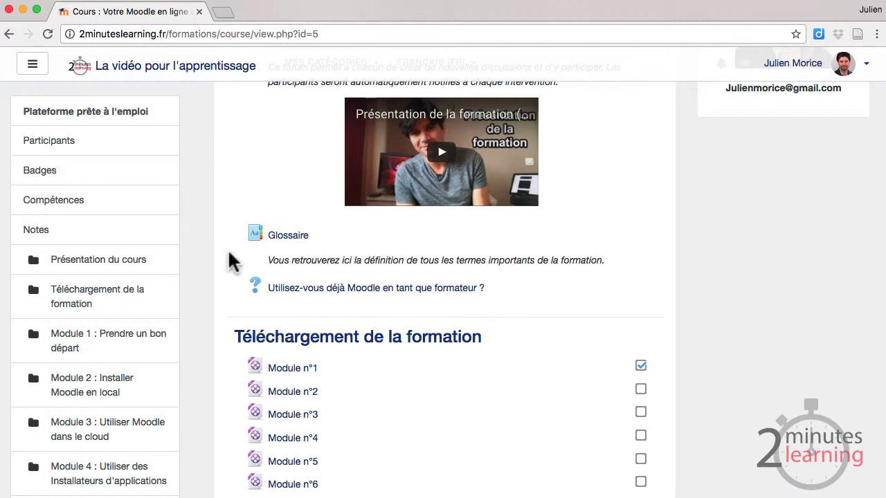
scroll(233, 262, "up", 5)
left_click(834, 123)
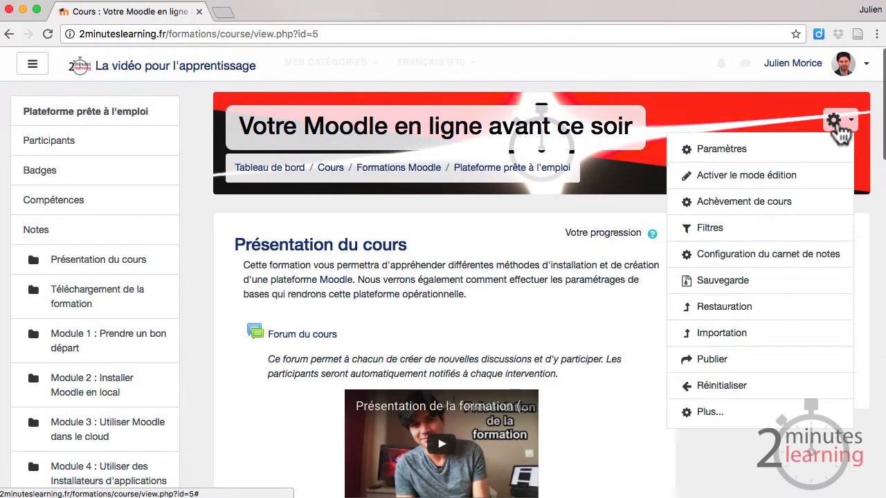
left_click(731, 175)
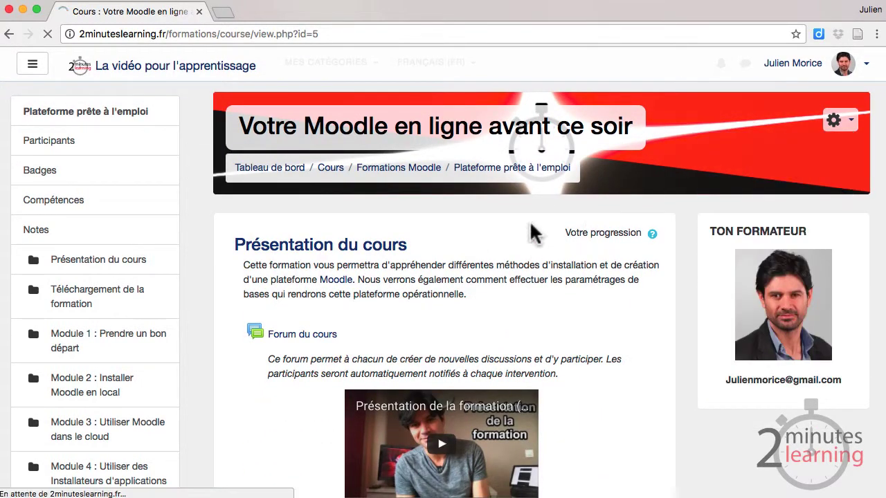
In the Glossaire activity's settings, set completion tracking to "Afficher l'activité comme terminée dès que les conditions sont remplies"
scroll(450, 257, "down", 4)
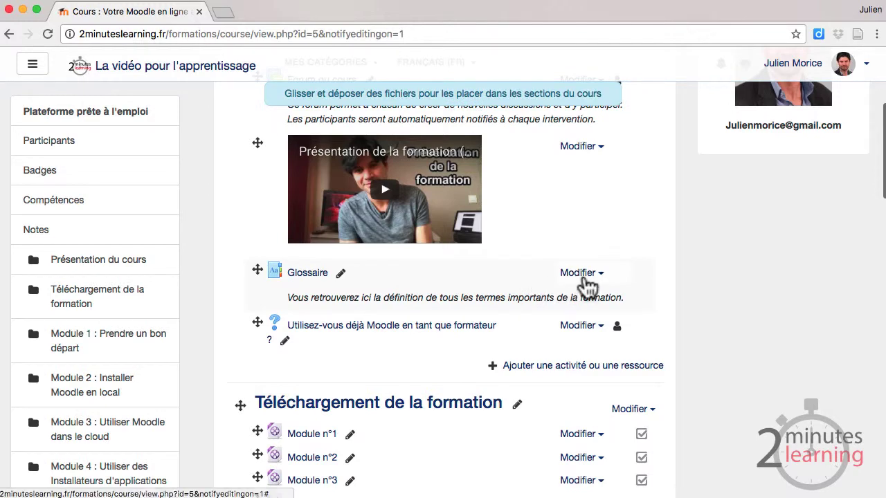
left_click(582, 274)
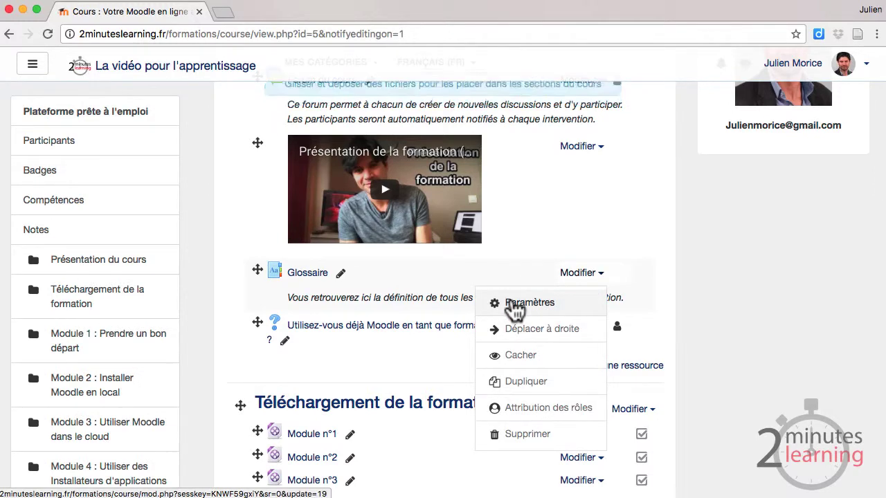
left_click(516, 305)
scroll(318, 271, "down", 10)
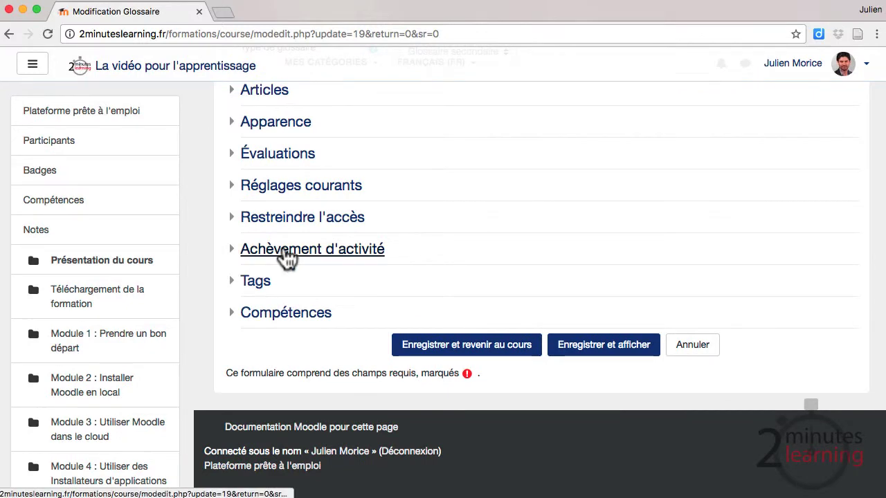
left_click(287, 253)
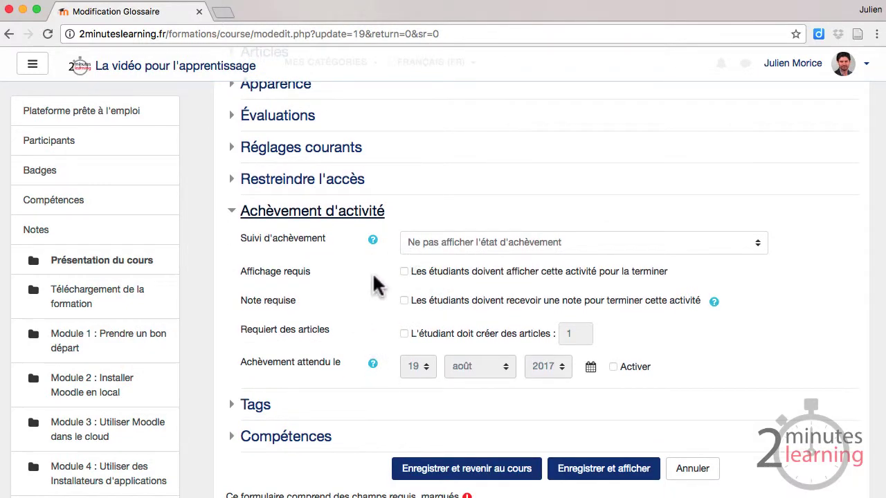
left_click(425, 241)
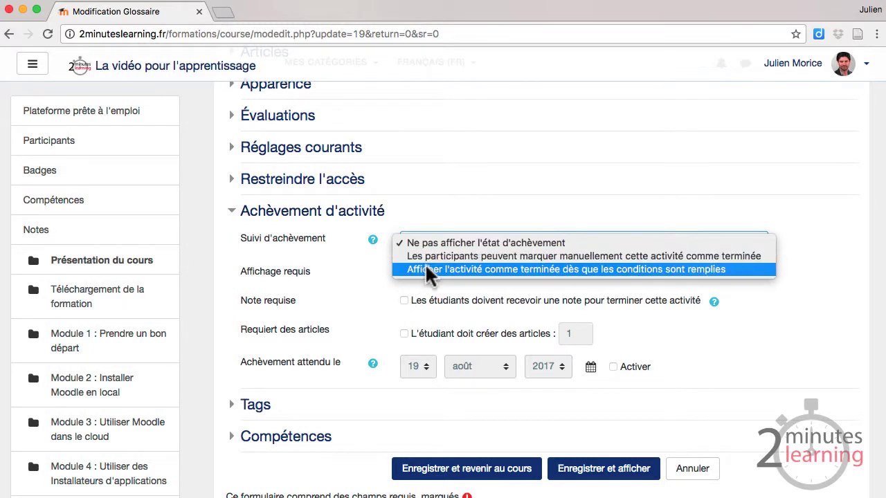
left_click(426, 269)
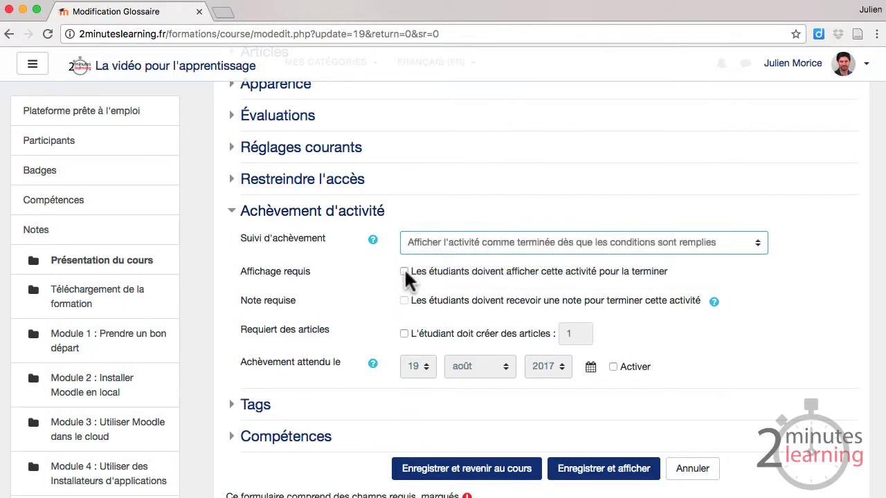
Require students to create 1 article to complete the Glossaire, without requiring viewing, and save back to the course
left_click(404, 272)
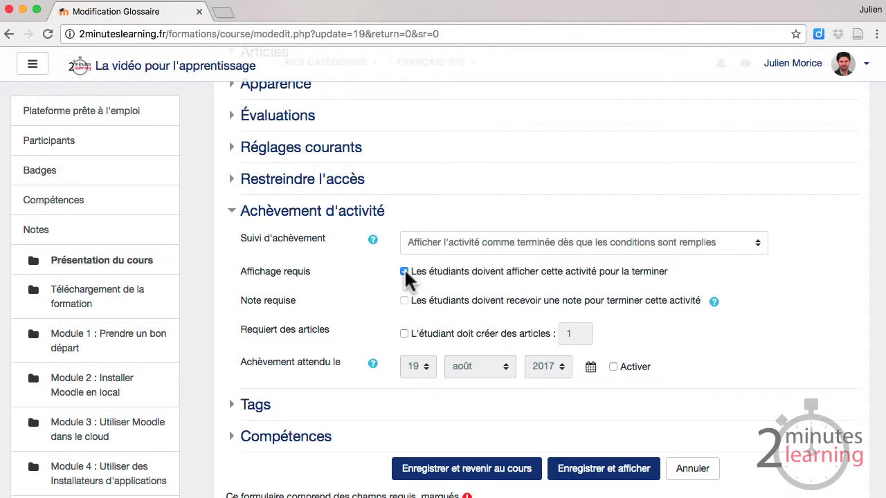
left_click(405, 272)
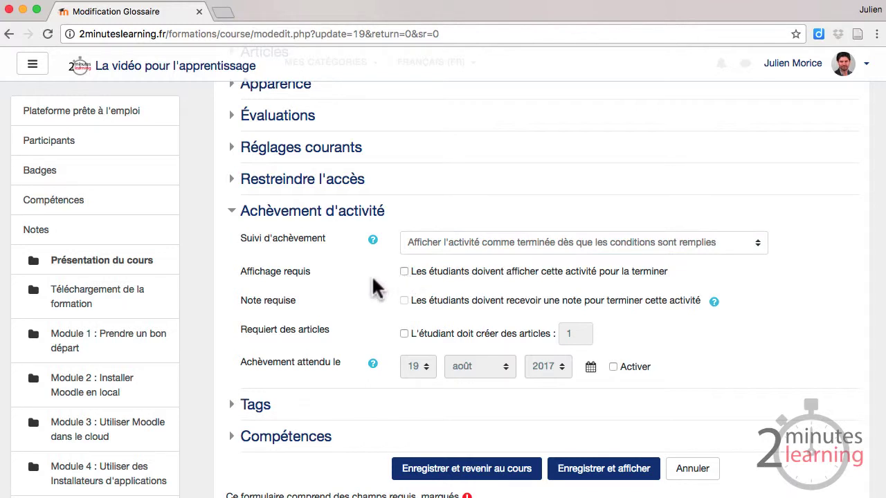
scroll(376, 287, "down", 1)
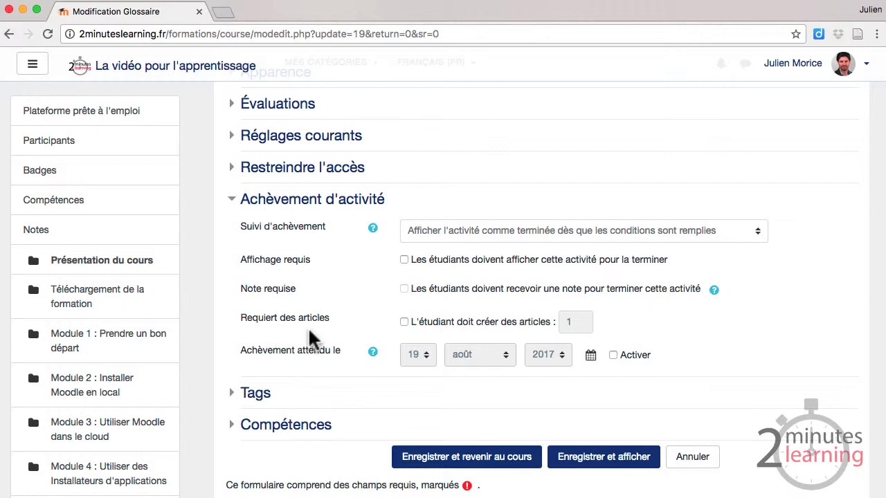
left_click(405, 322)
left_click(600, 311)
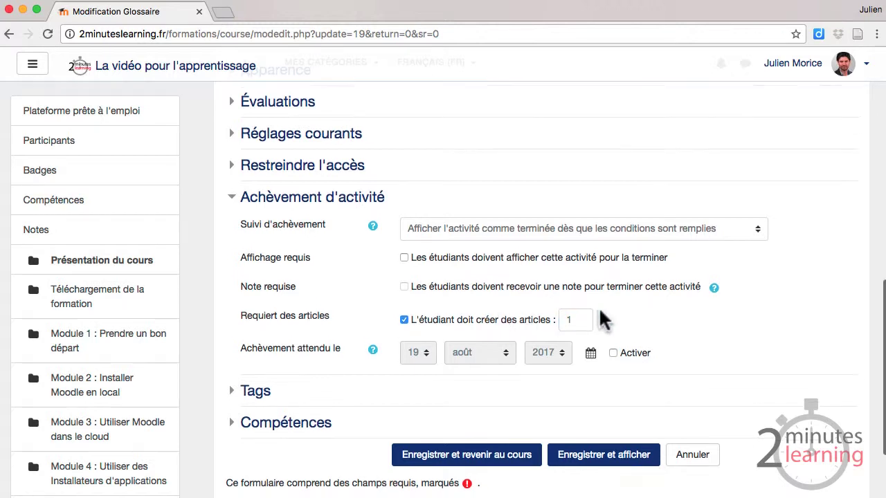
scroll(425, 281, "down", 2)
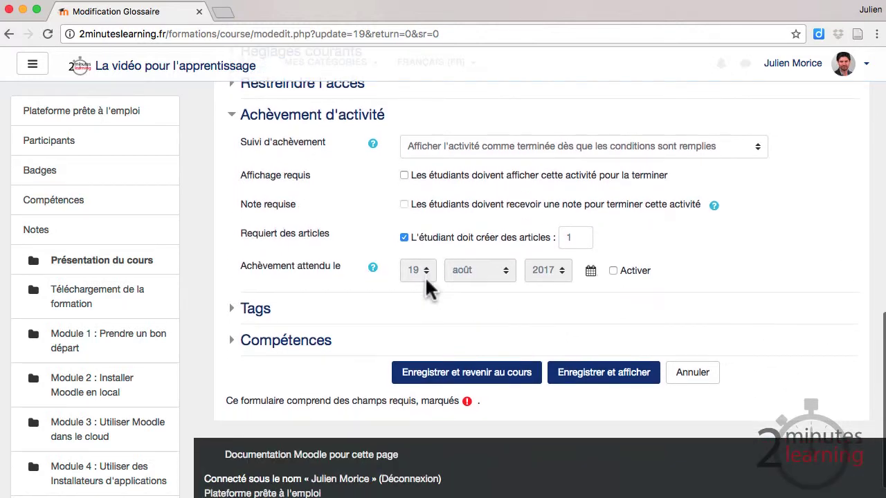
left_click(464, 374)
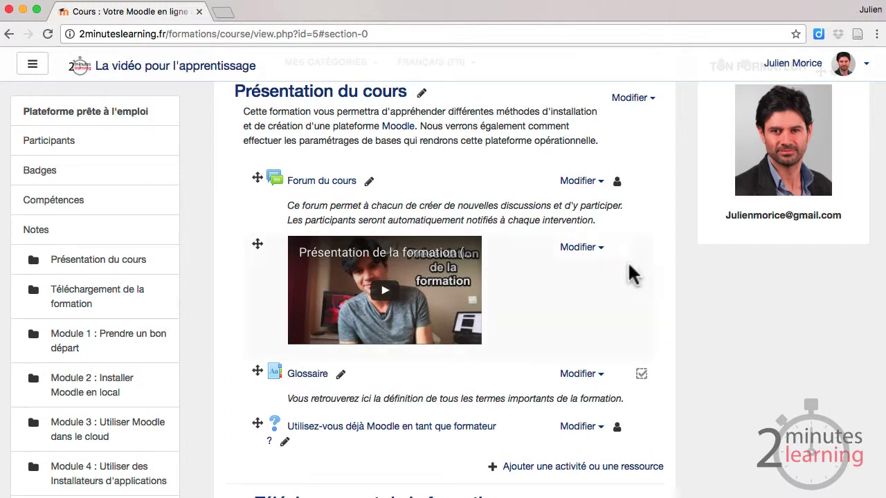
In the settings of "Forum du cours", set completion tracking to "Afficher l'activité comme terminée dès que les conditions sont remplies"
left_click(601, 182)
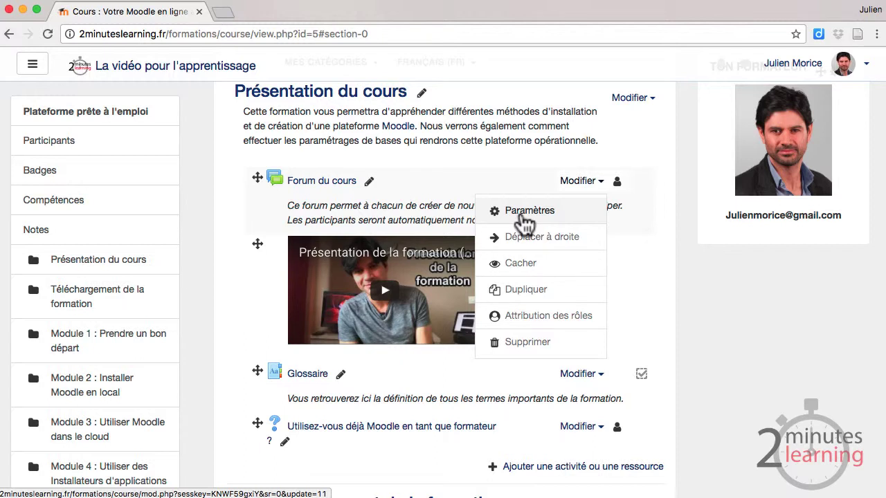
left_click(512, 213)
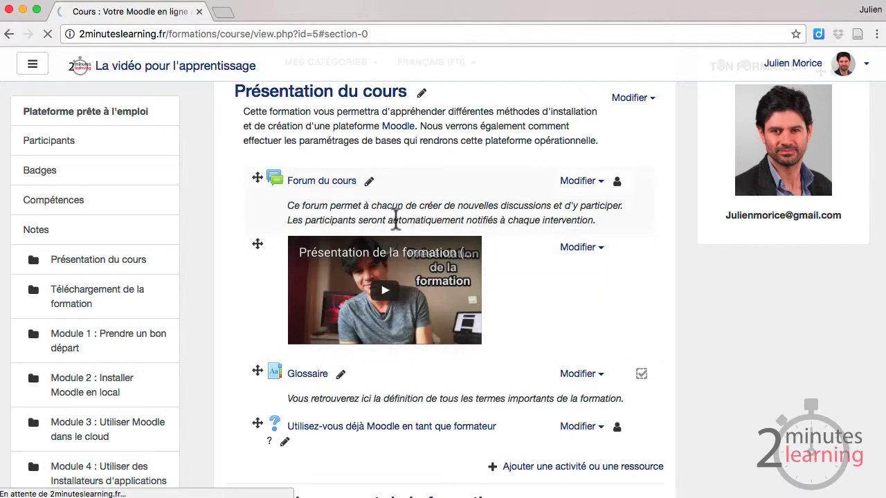
scroll(395, 217, "down", 10)
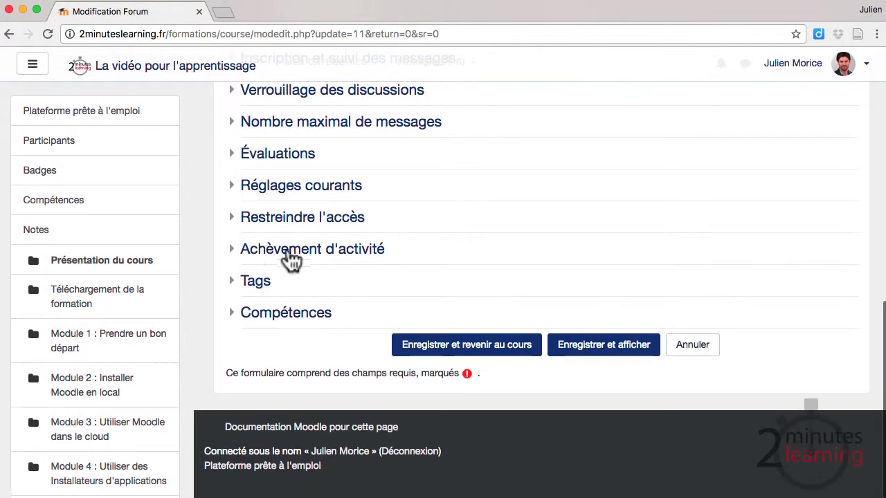
left_click(294, 254)
scroll(519, 270, "down", 4)
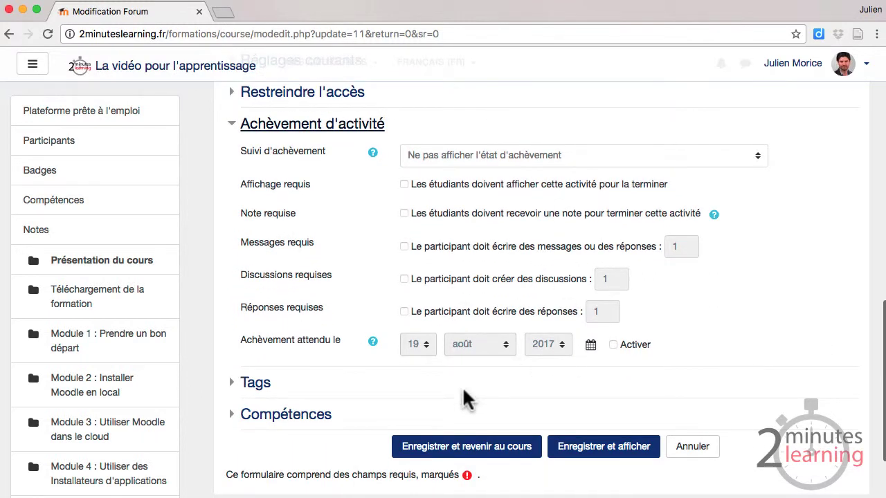
left_click(438, 156)
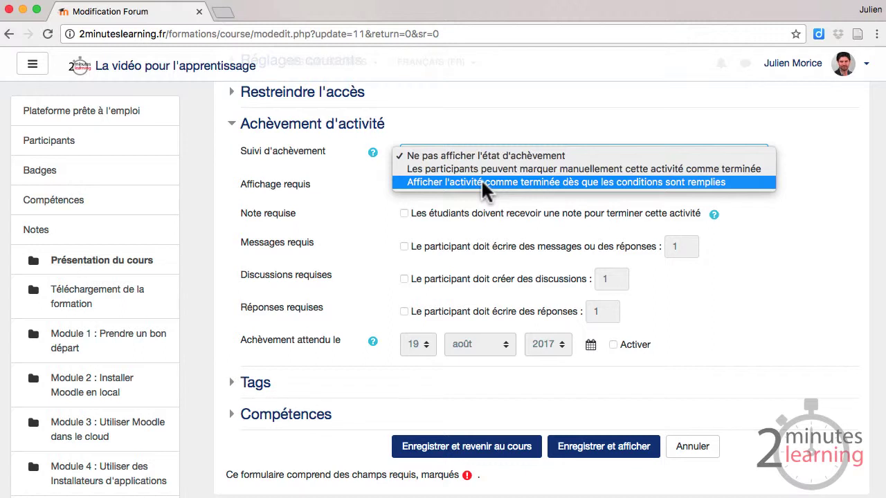
left_click(481, 181)
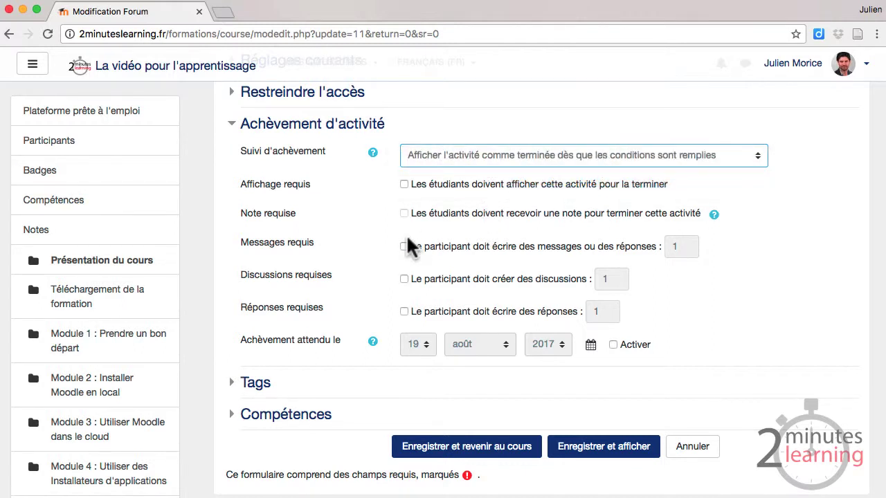
Require participants to create 1 discussion and write 1 reply to complete the forum, and save back to the course
scroll(407, 240, "down", 1)
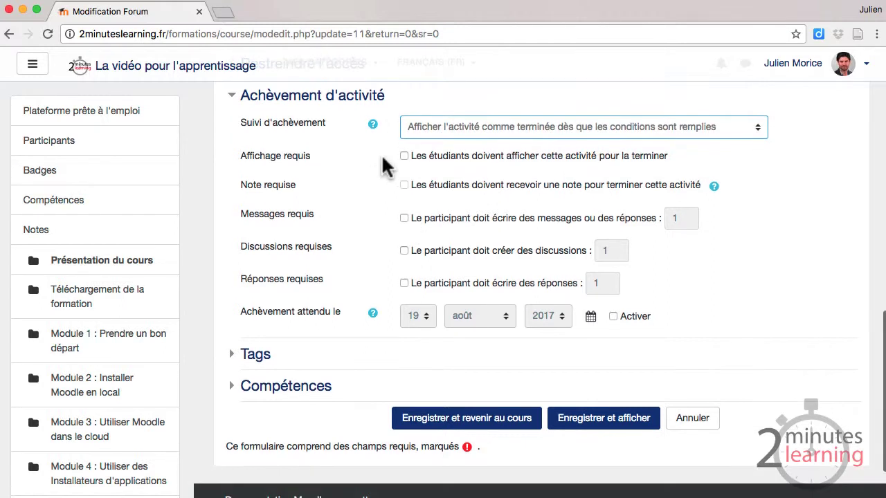
left_click(404, 251)
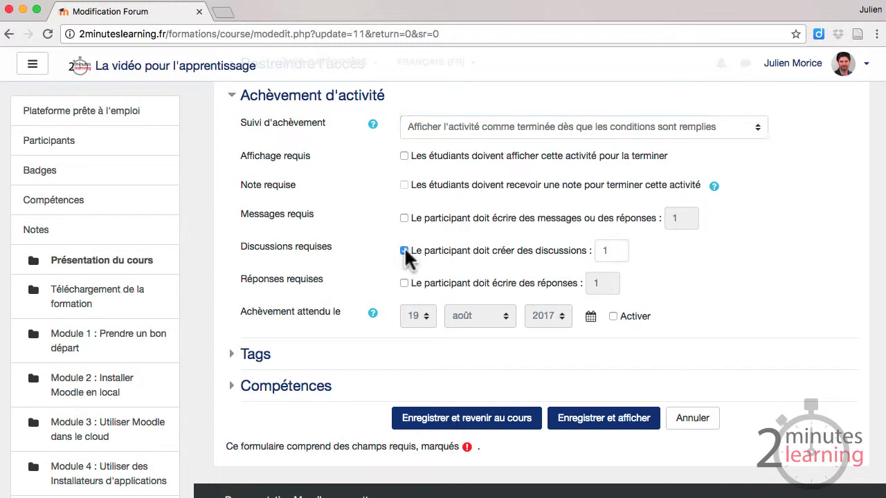
left_click(404, 284)
scroll(350, 248, "down", 1)
scroll(433, 325, "down", 2)
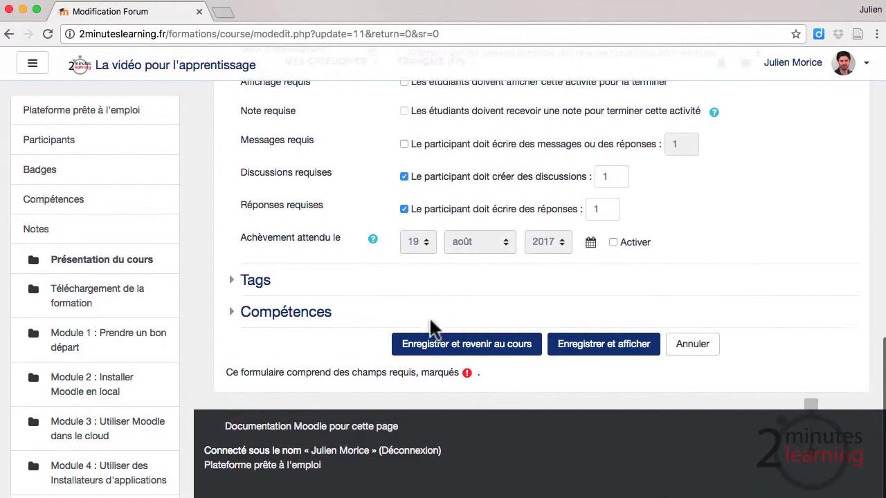
left_click(440, 344)
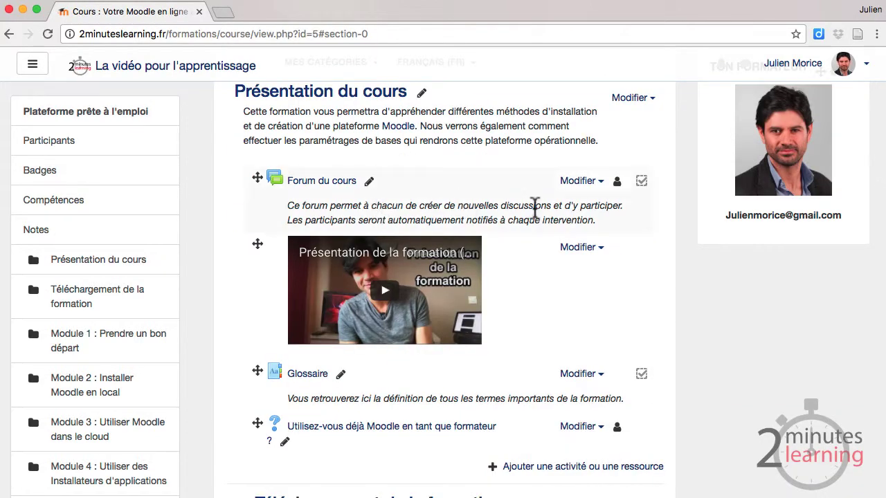
Switch to the student's browser profile and open the Glossaire from the course page
left_click(868, 9)
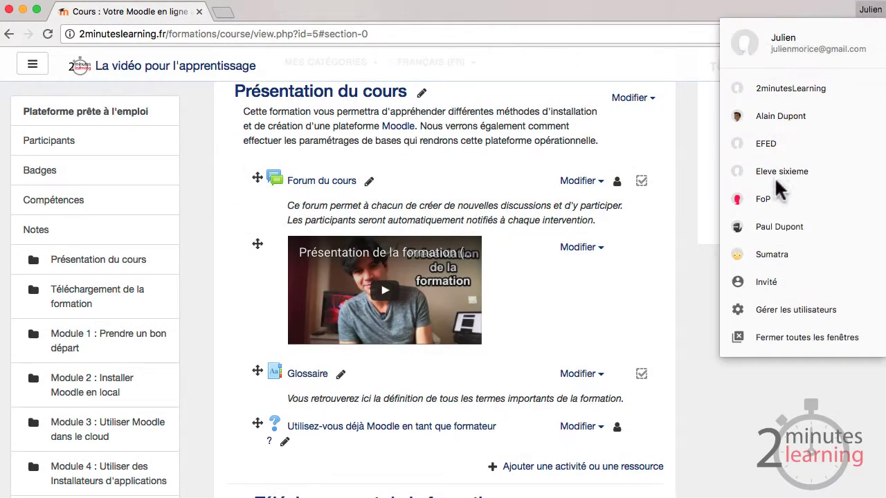
left_click(769, 226)
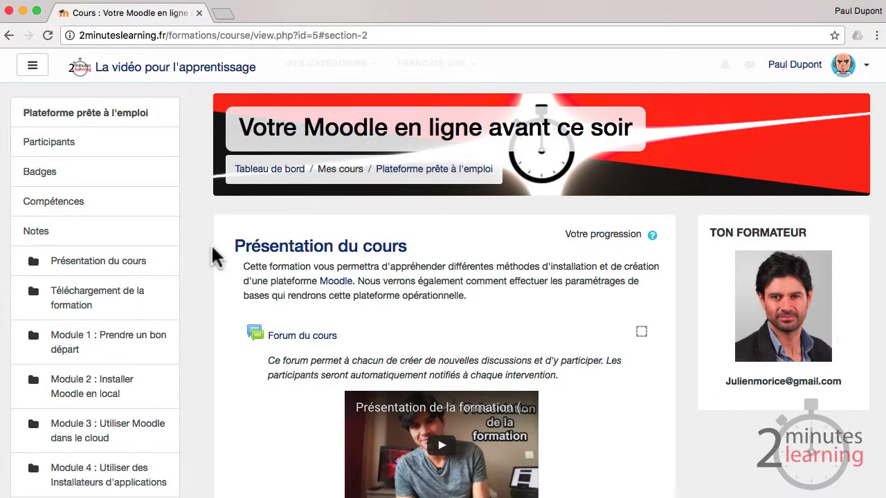
scroll(215, 256, "down", 5)
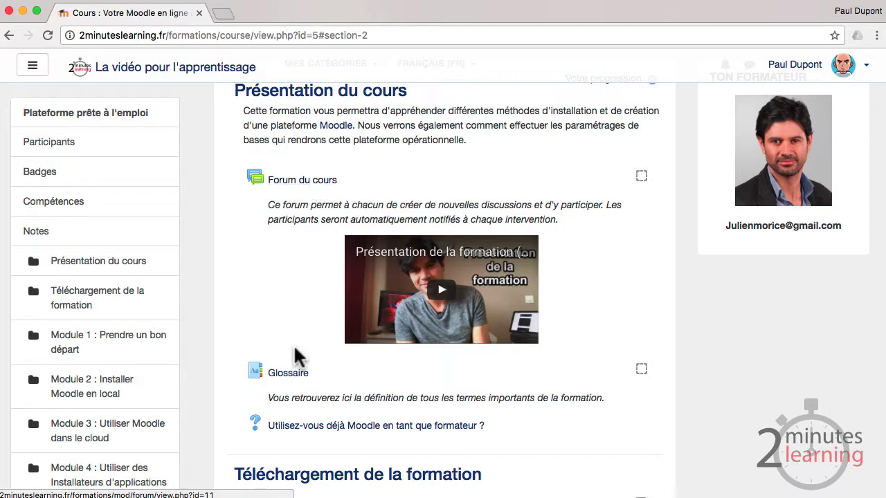
left_click(294, 374)
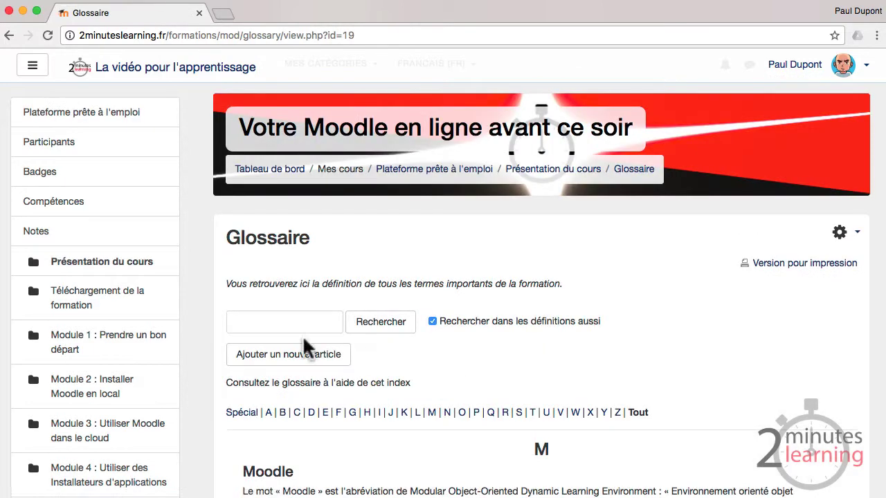
scroll(307, 353, "down", 5)
scroll(304, 348, "up", 3)
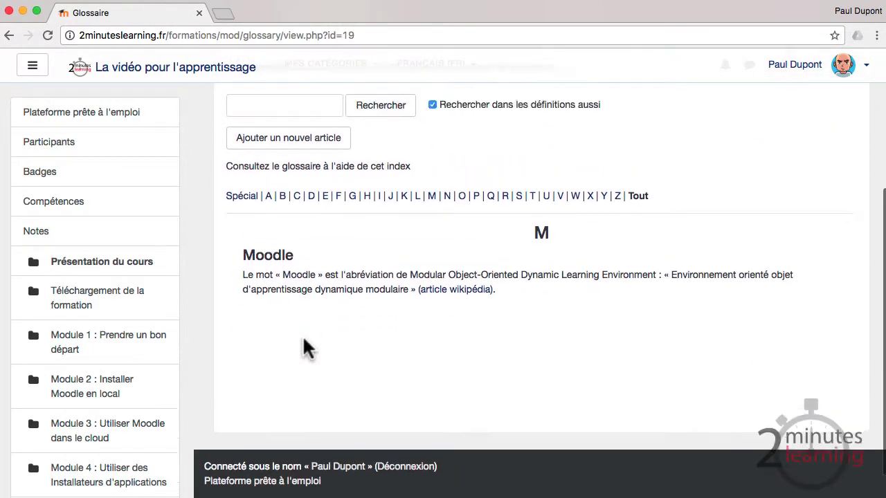
Add a glossary article with "message" as both concept and definition, and save it
left_click(301, 224)
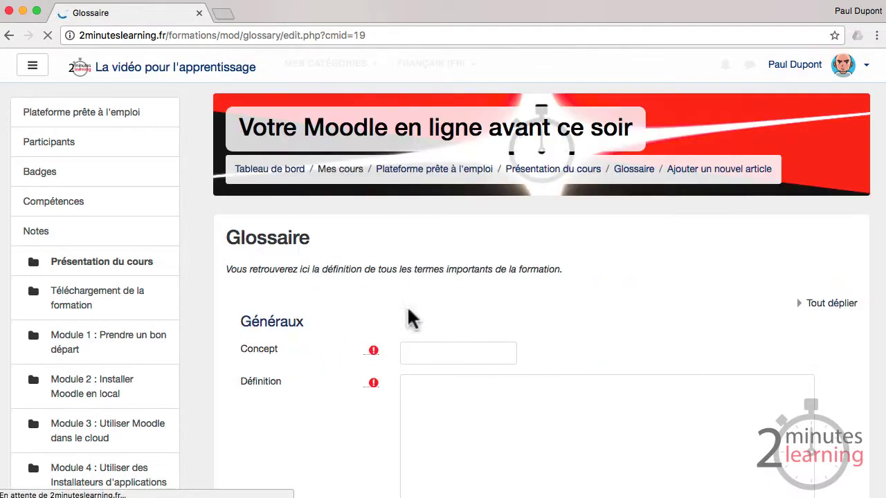
left_click(439, 354)
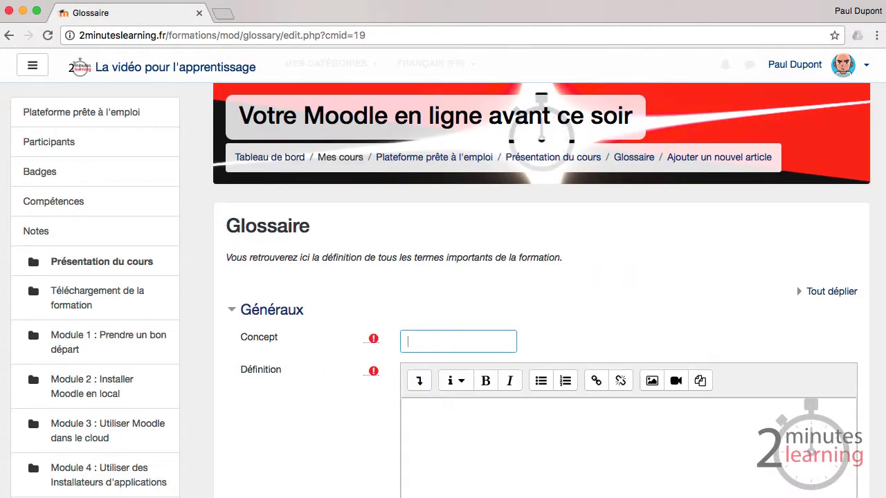
type("message")
left_click(458, 421)
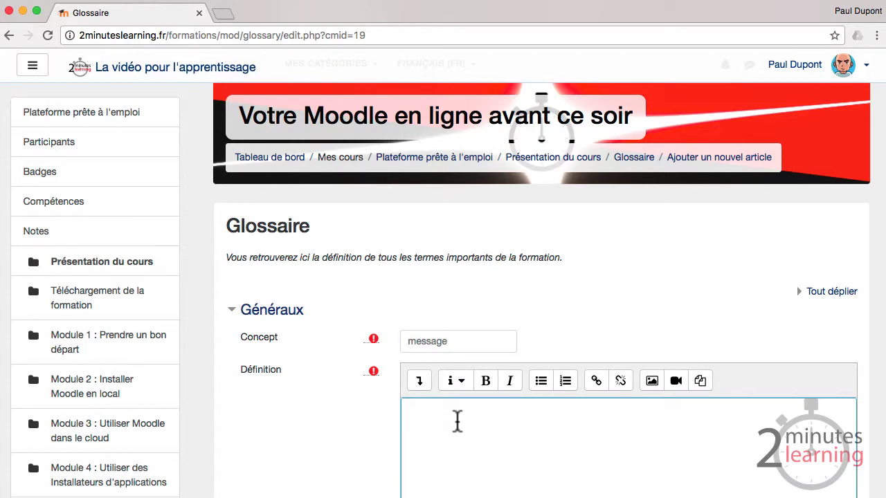
type("message")
scroll(395, 400, "down", 10)
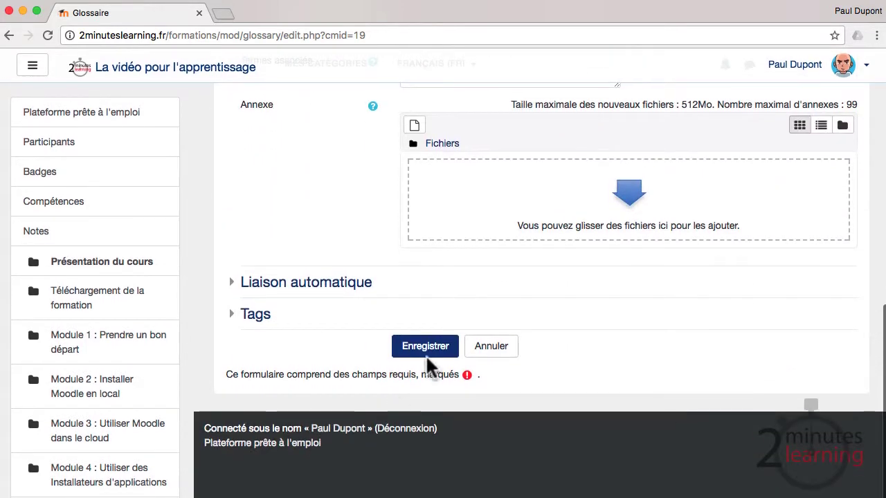
left_click(426, 353)
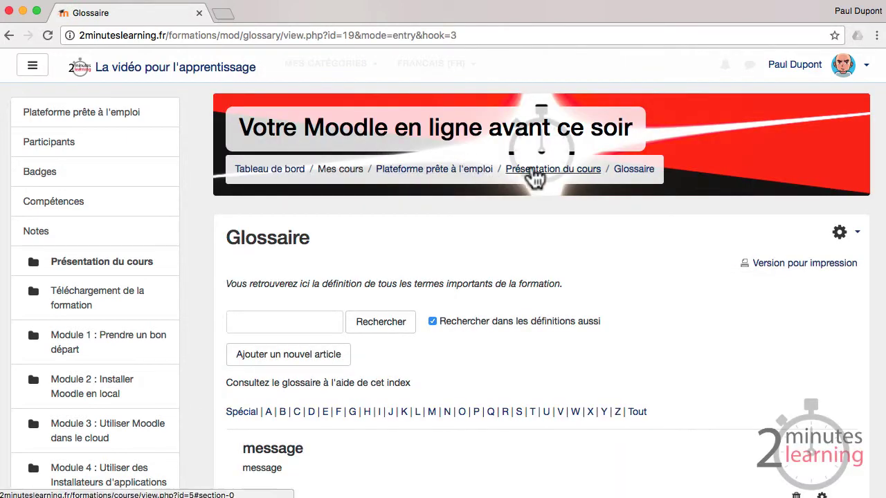
Return to the "Présentation du cours" section and open the "discussion test" thread in "Forum du cours"
left_click(532, 170)
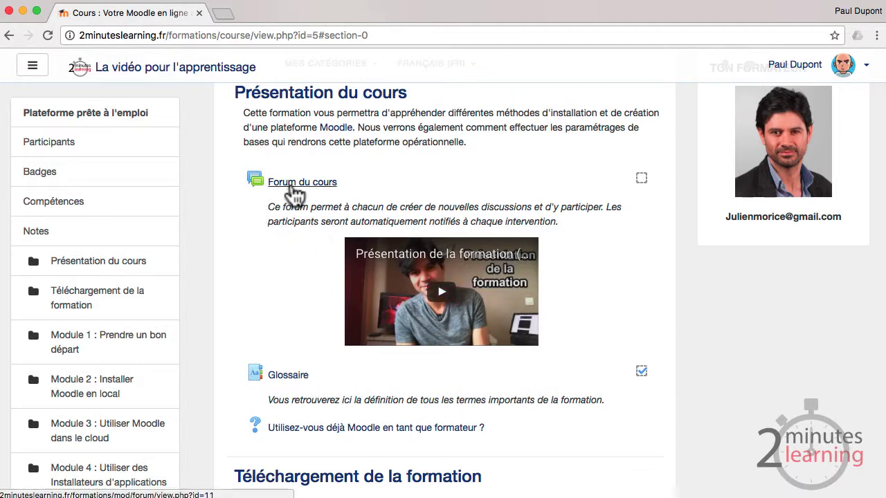
left_click(294, 187)
scroll(348, 257, "down", 3)
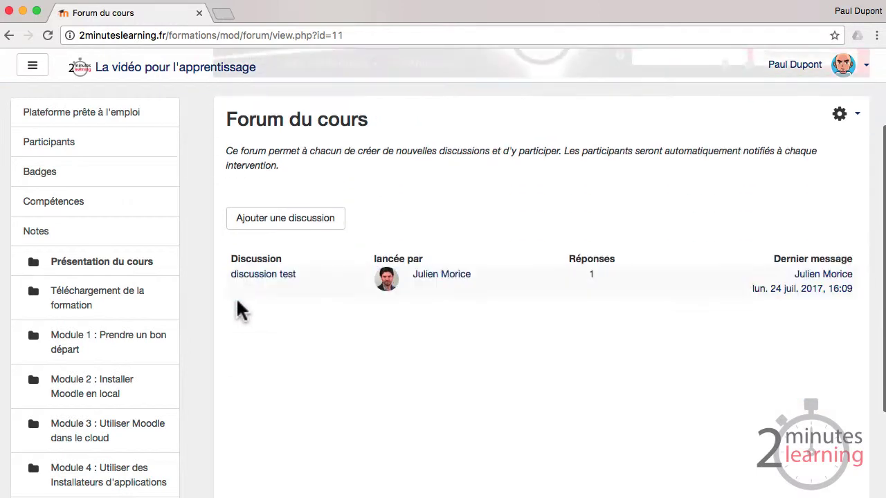
left_click(277, 276)
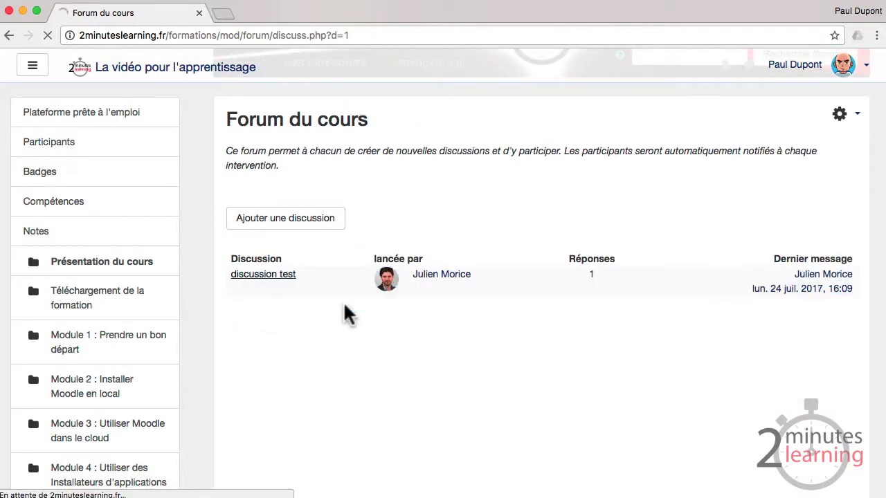
scroll(433, 320, "down", 3)
Post a reply with the message "test" to "Re: discussion test" and return to the course page to check the forum's completion
left_click(829, 306)
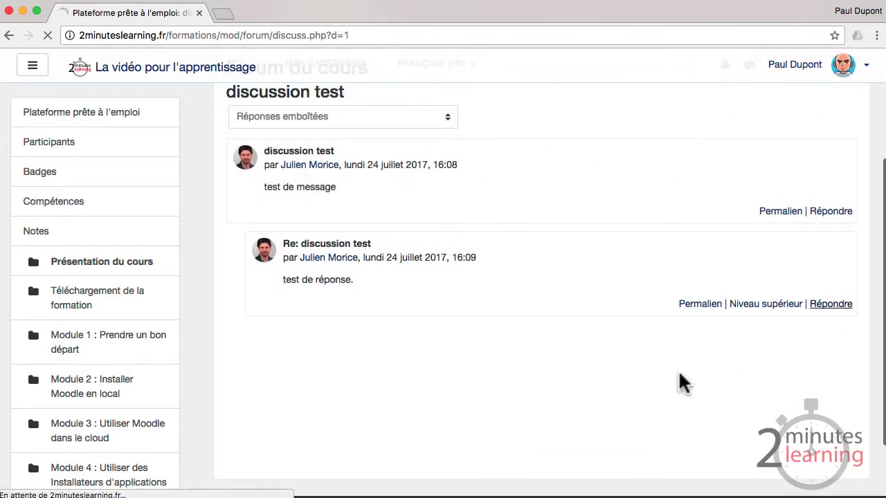
left_click(475, 265)
type("test")
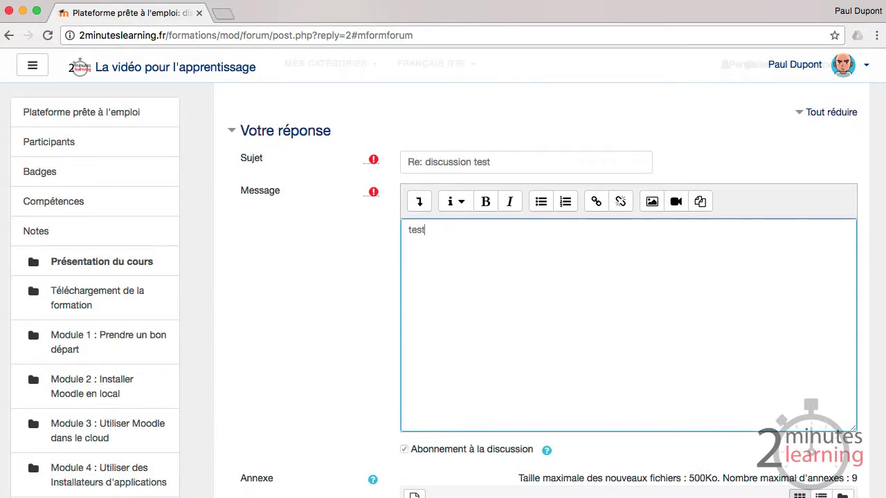
scroll(419, 342, "down", 6)
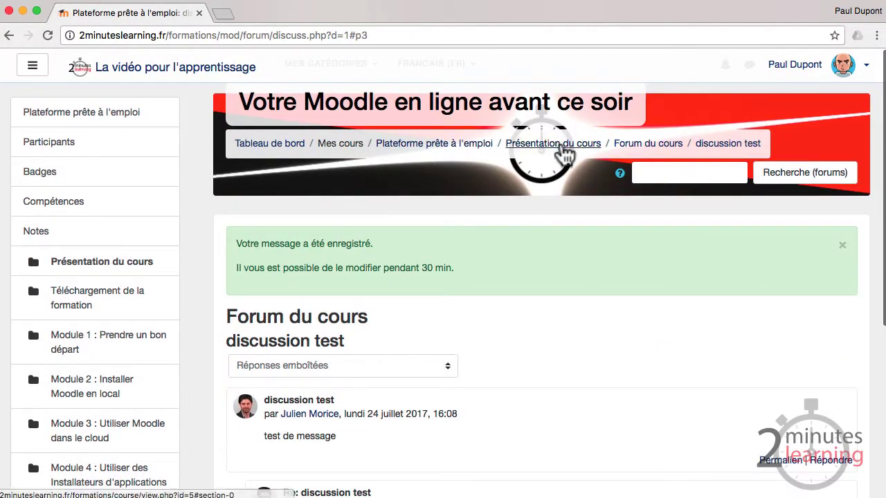
left_click(564, 154)
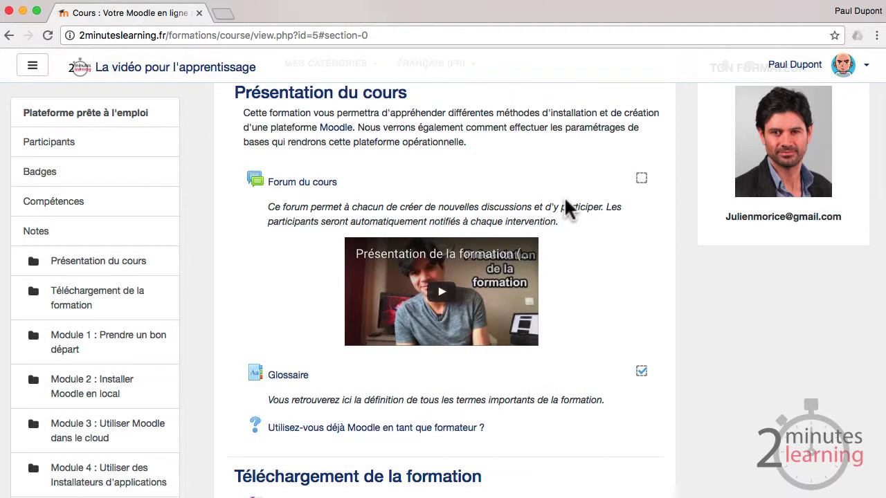
Post a discussion in "Forum du cours" with subject "nouvelle discussion" and message "message", and check the forum's completion on the course page
left_click(302, 182)
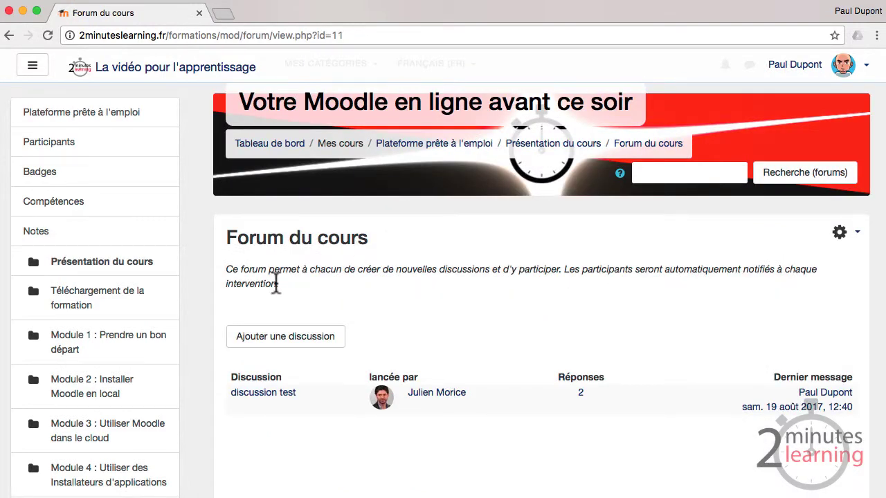
scroll(284, 284, "down", 3)
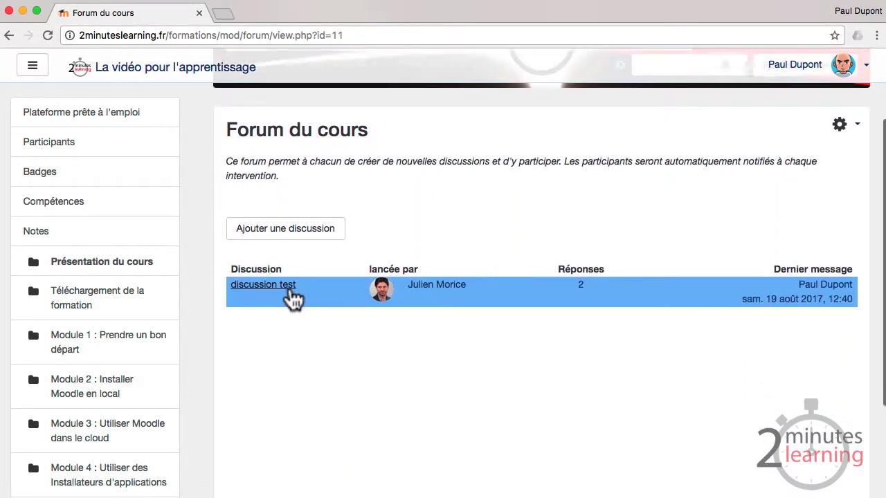
left_click(282, 236)
type("nouvelle discussion")
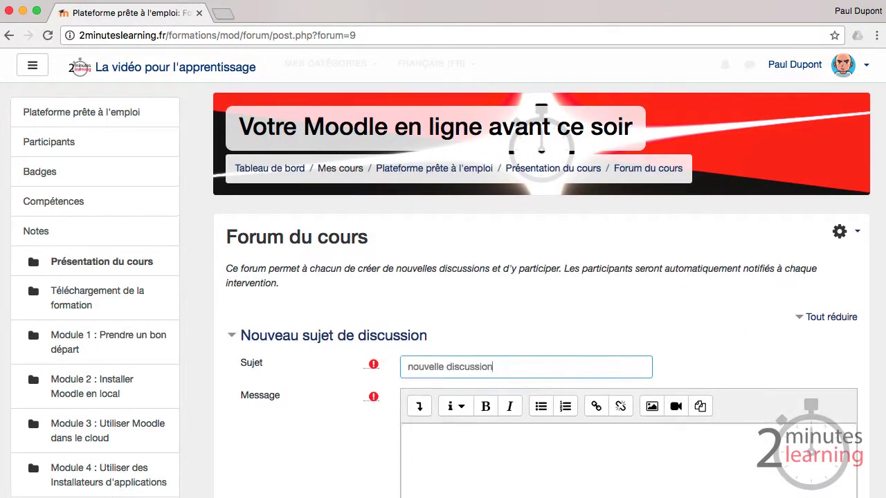
scroll(535, 388, "down", 3)
left_click(534, 389)
type("message")
scroll(460, 389, "down", 5)
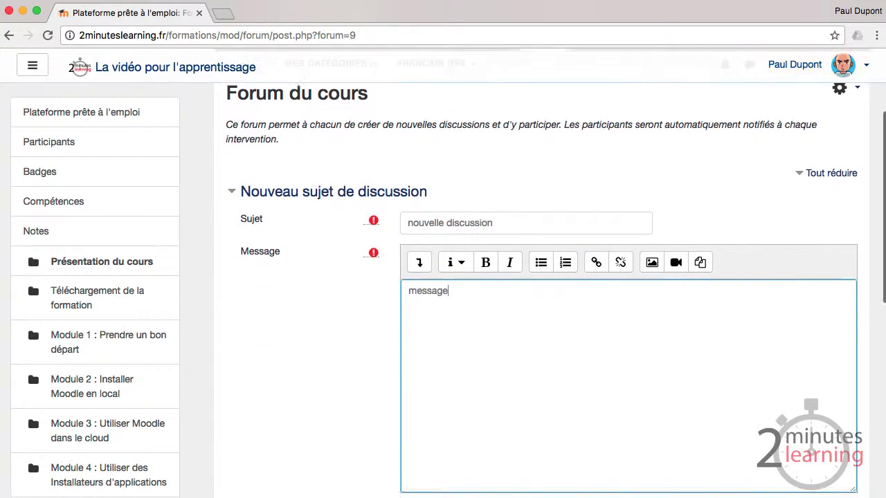
scroll(462, 389, "down", 3)
left_click(417, 344)
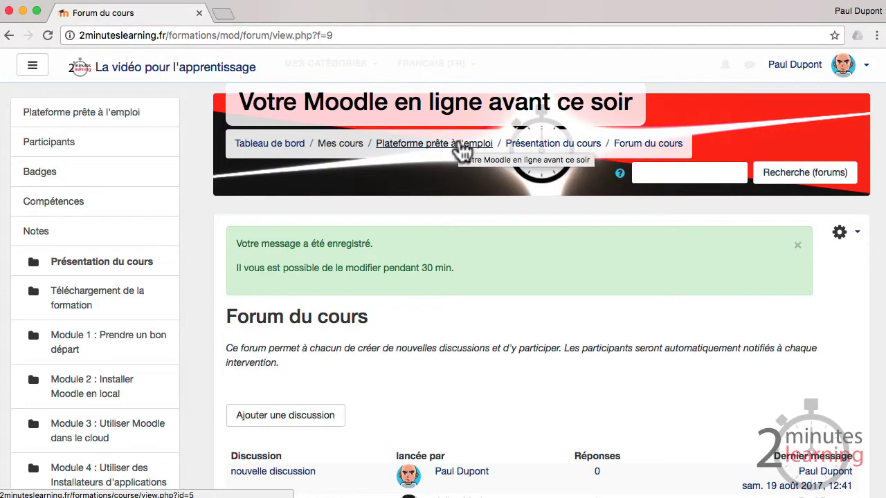
left_click(461, 150)
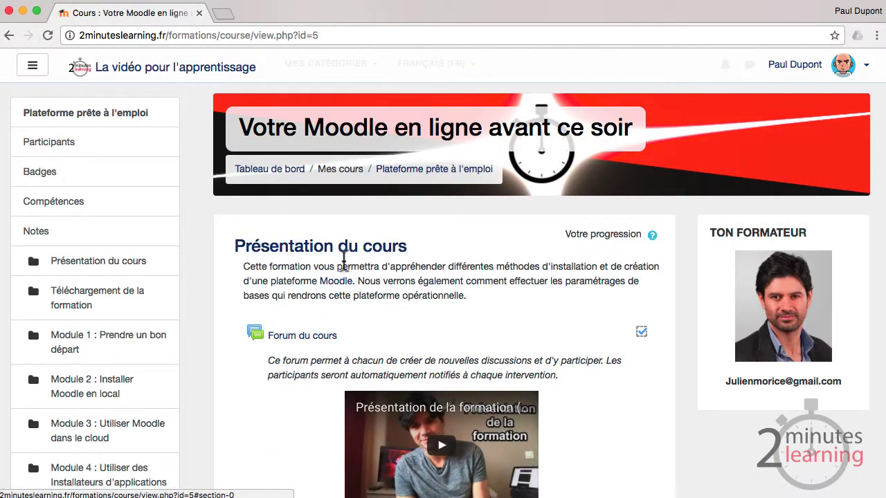
scroll(277, 291, "down", 3)
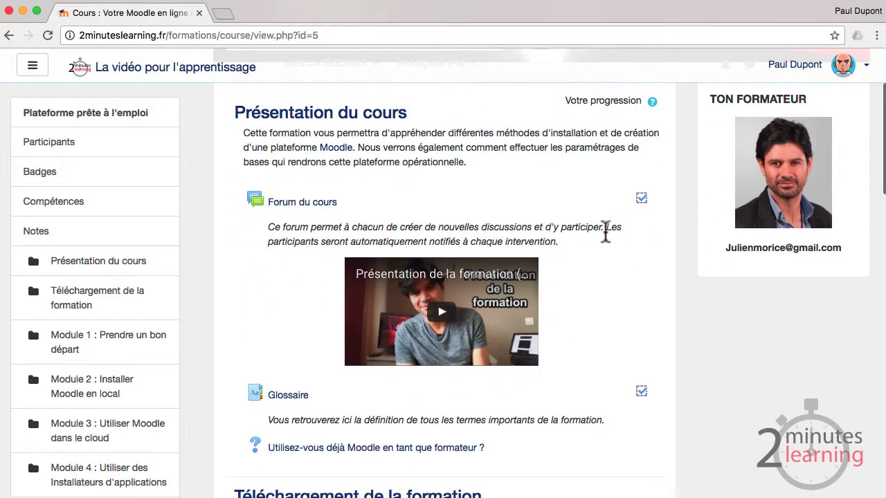